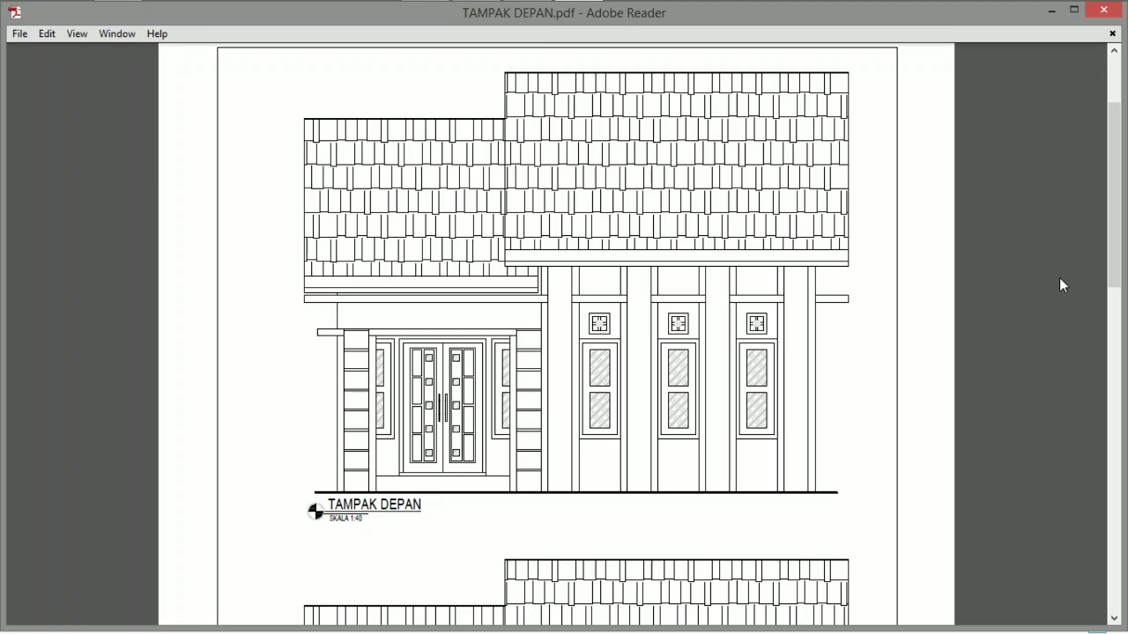
# Examine the front, left side, right side and rear elevation drawings in the PDF files
pyautogui.scroll(-5, 1059, 278)
pyautogui.scroll(-5, 933, 388)
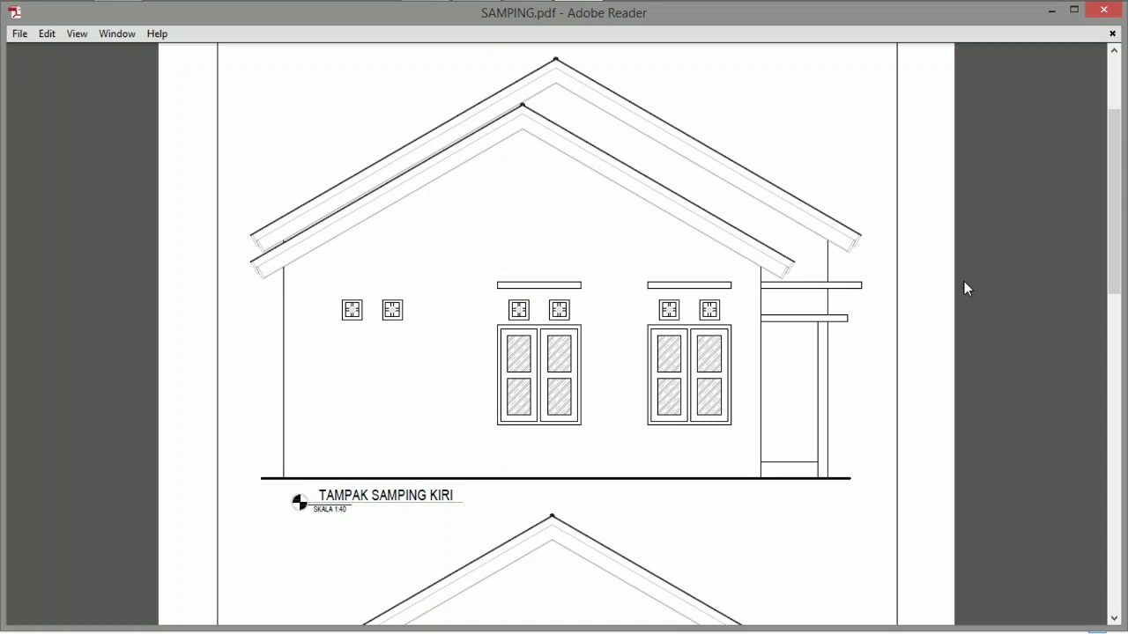
pyautogui.scroll(-5, 963, 282)
pyautogui.scroll(-3, 964, 282)
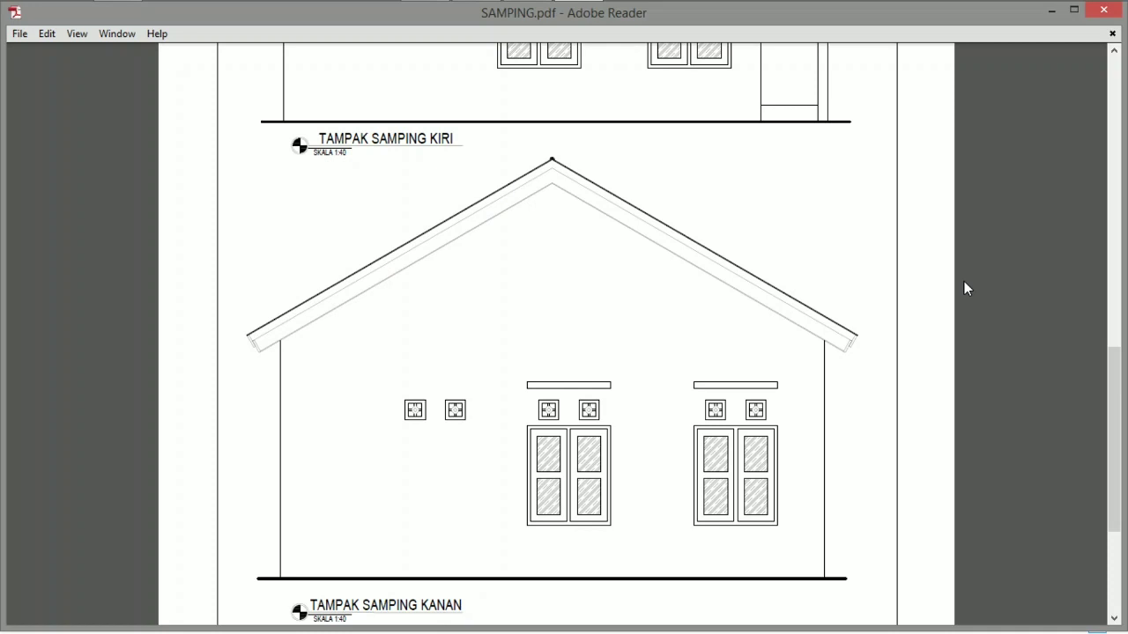
pyautogui.scroll(-1, 964, 282)
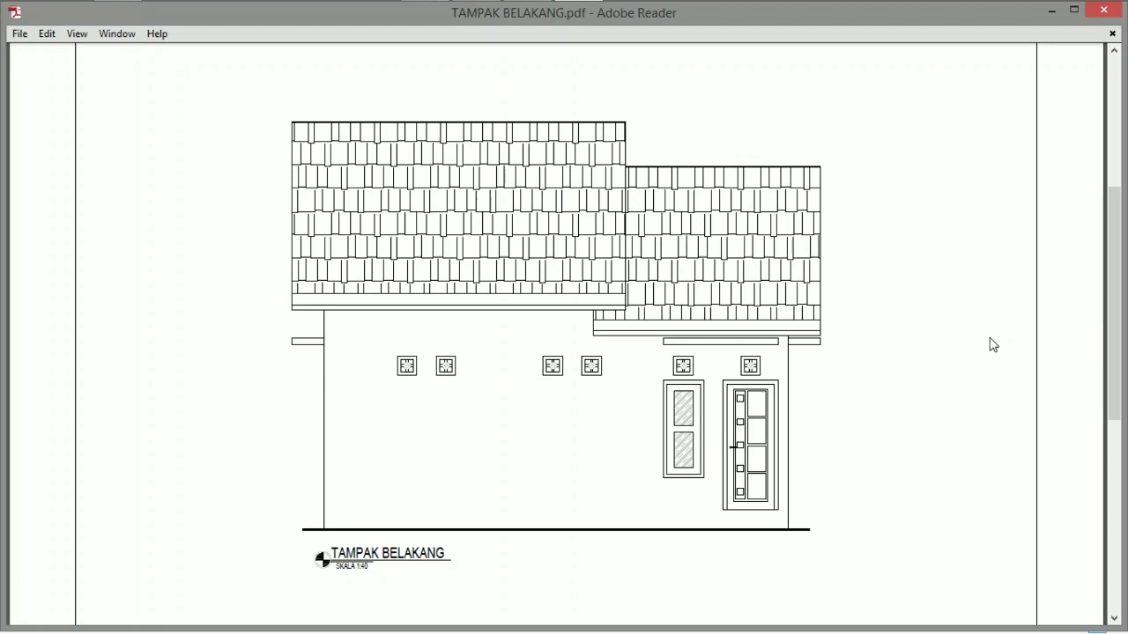
# Switch to the RAB 7x8 workbook in Excel and look over the budget sheet's title and project name header
pyautogui.hotkey('alt', 'Tab')
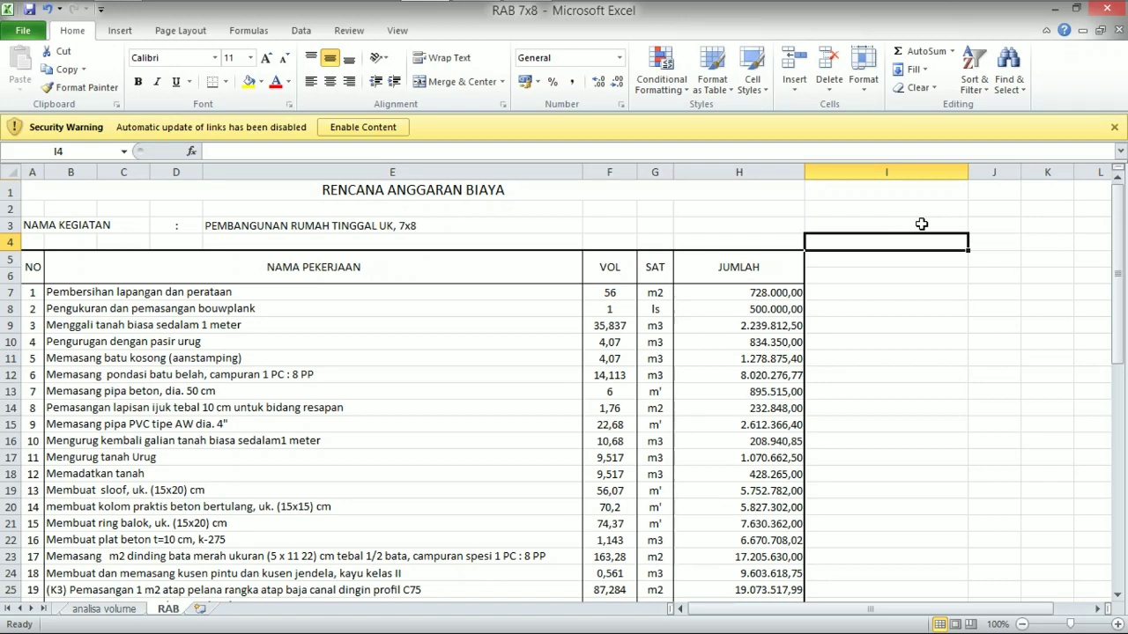
pyautogui.click(480, 209)
pyautogui.click(478, 229)
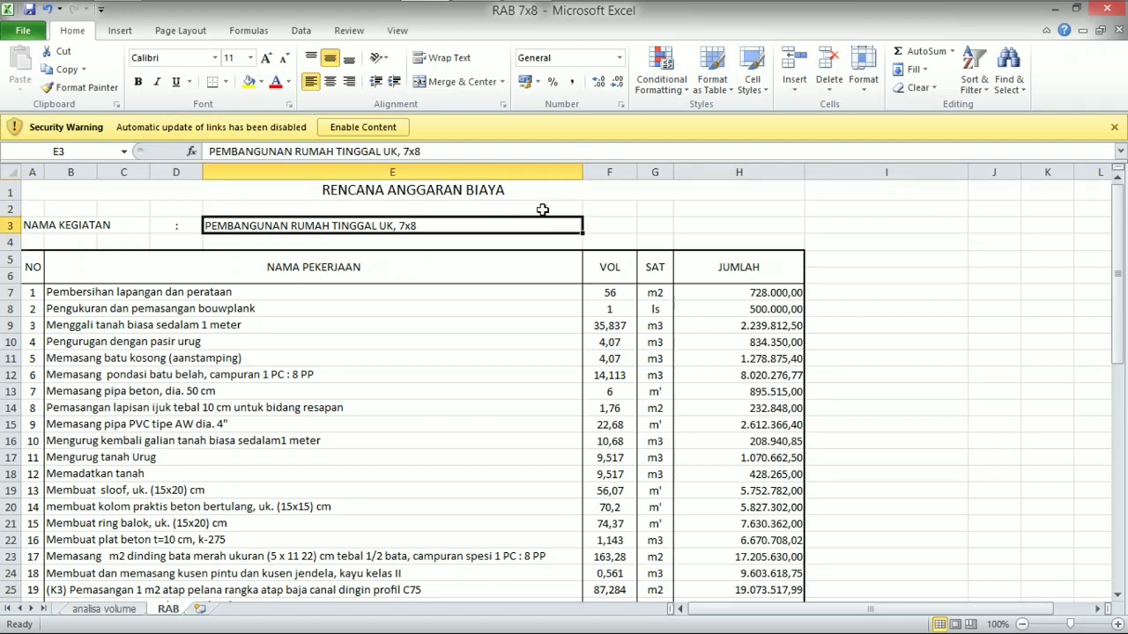
pyautogui.click(569, 211)
pyautogui.click(628, 214)
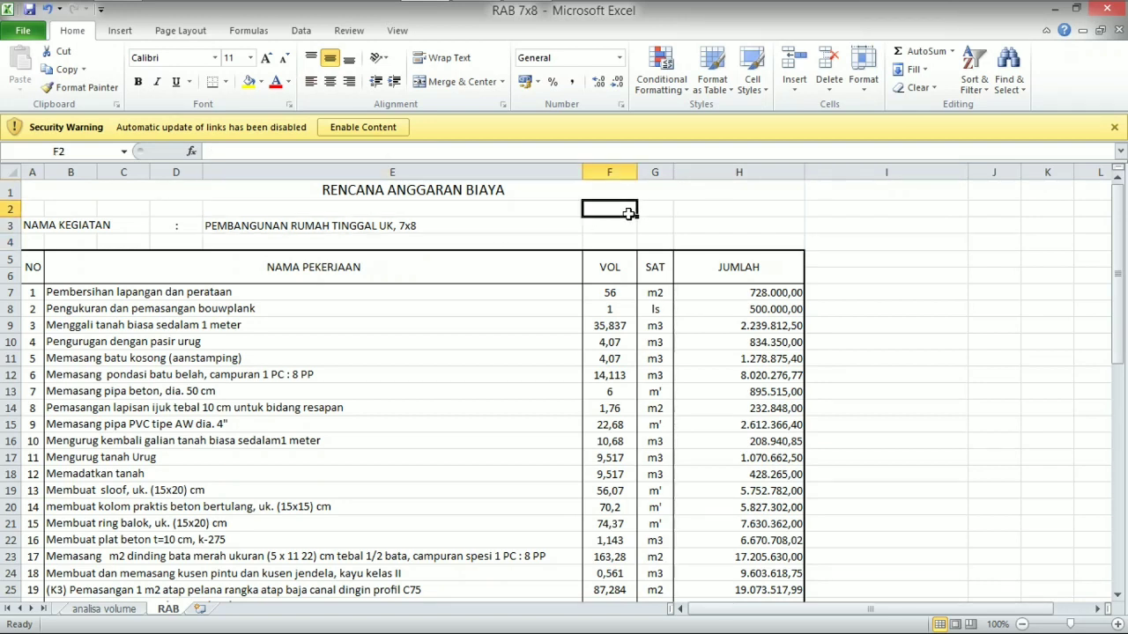
pyautogui.click(707, 212)
pyautogui.click(579, 211)
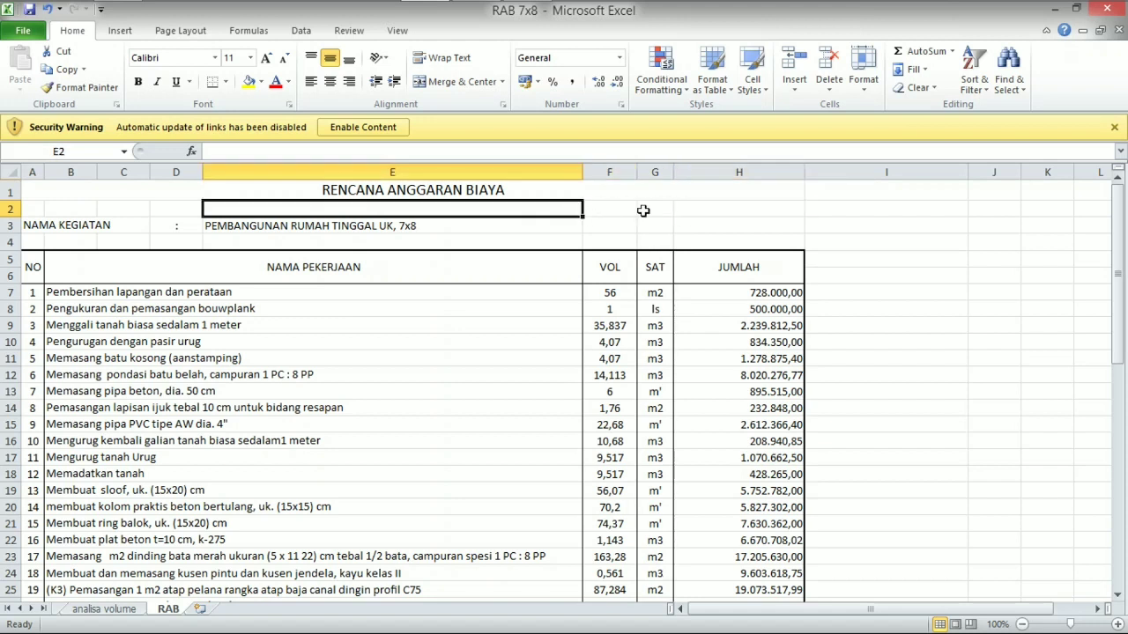
pyautogui.click(714, 210)
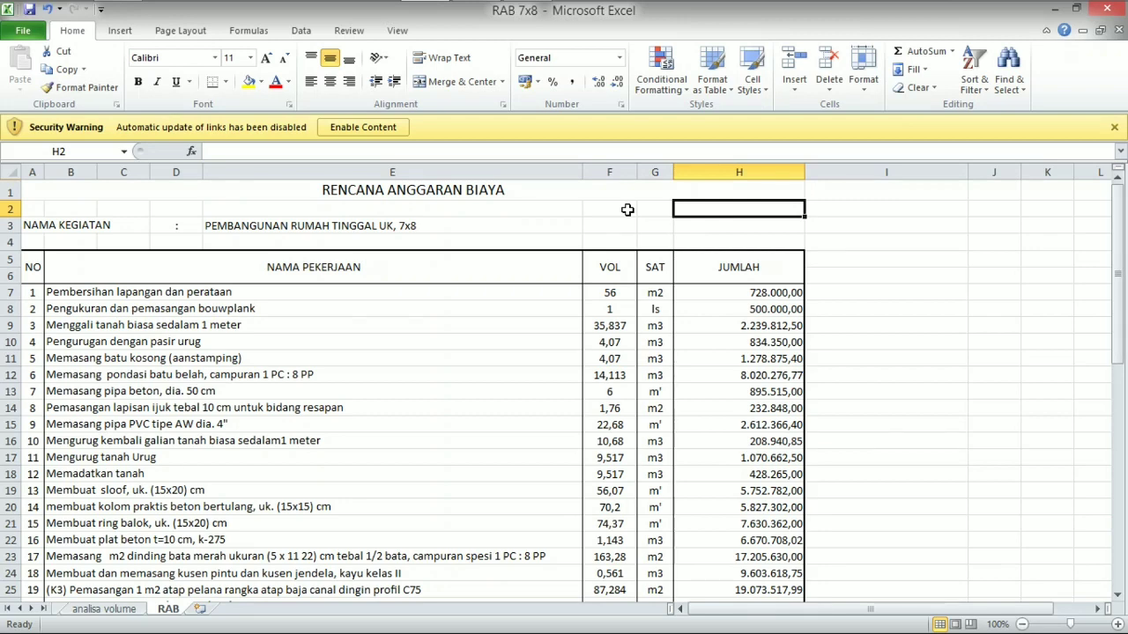
pyautogui.click(832, 220)
# Read through the RAB work items, the yellow subtotal cell and the JUMLAH total row
pyautogui.scroll(-3, 878, 252)
pyautogui.scroll(-2, 875, 251)
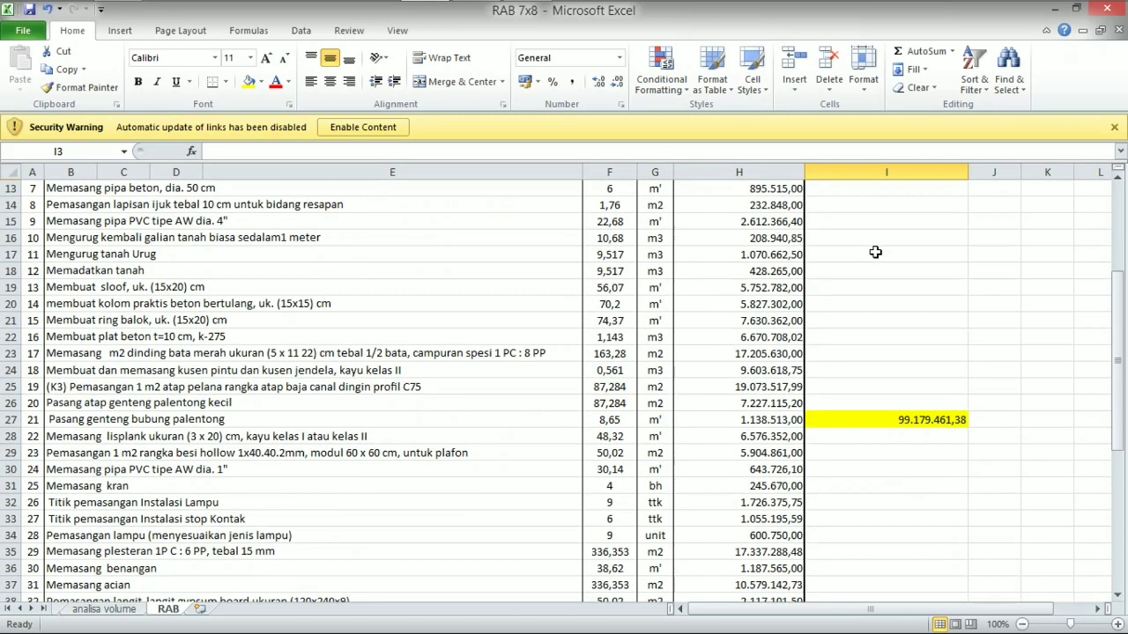
pyautogui.click(913, 385)
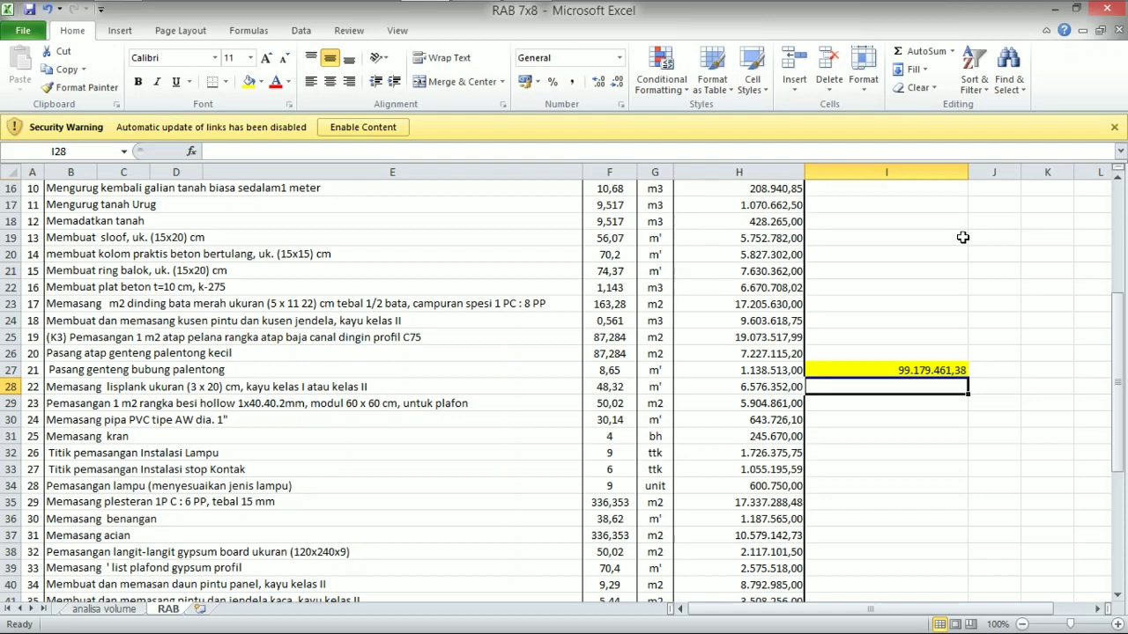
pyautogui.scroll(-8, 852, 326)
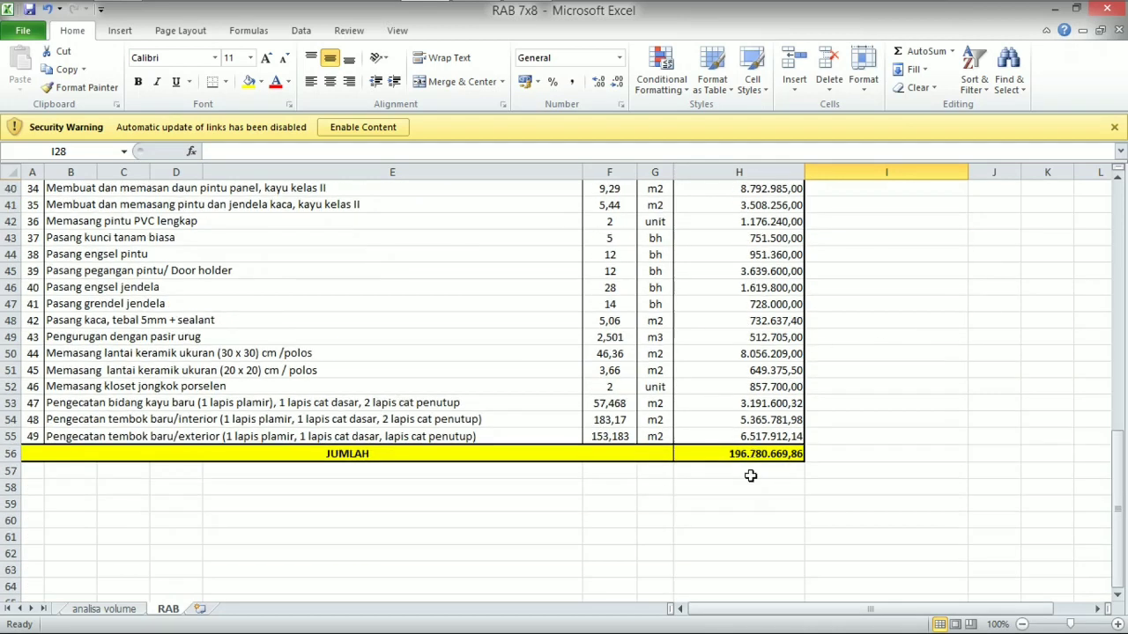
pyautogui.click(750, 476)
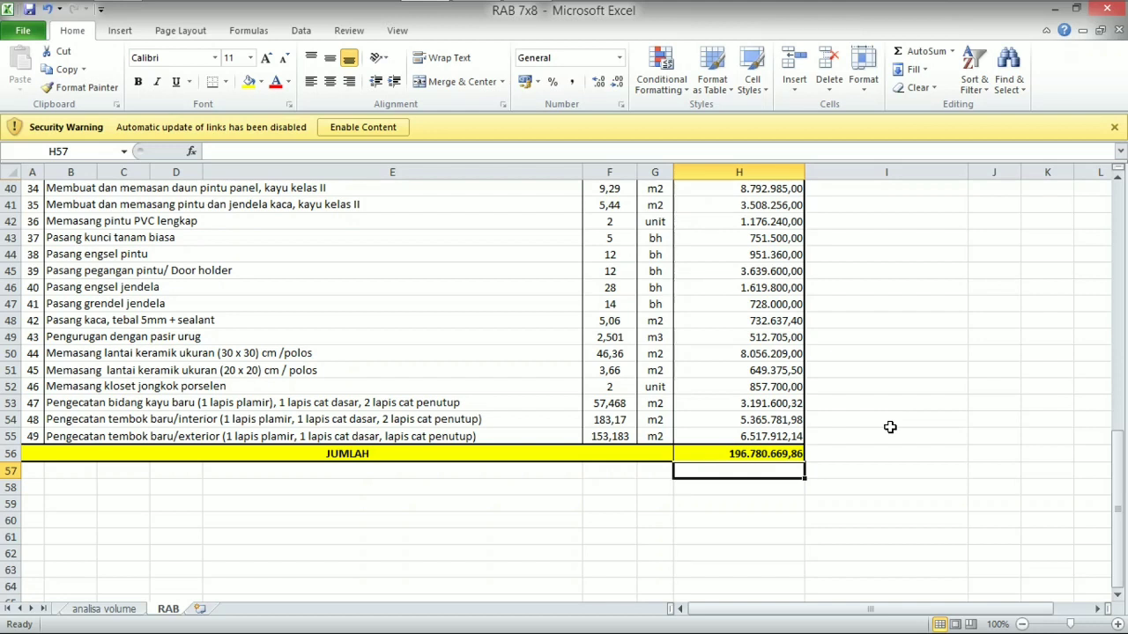
# Check the volume, unit and cost cells of RAB items 49 up to 34 and their links to the analisa volume sheet
pyautogui.click(617, 436)
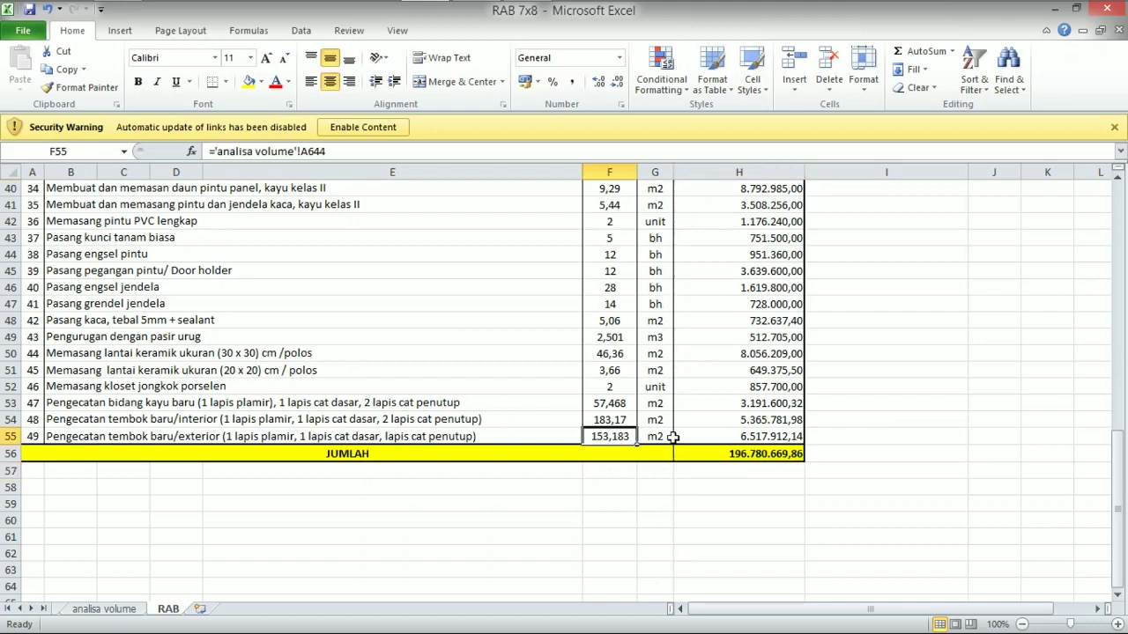
pyautogui.press('Up')
pyautogui.press('Up')
pyautogui.press('Up')
pyautogui.press('Up')
pyautogui.press('Up')
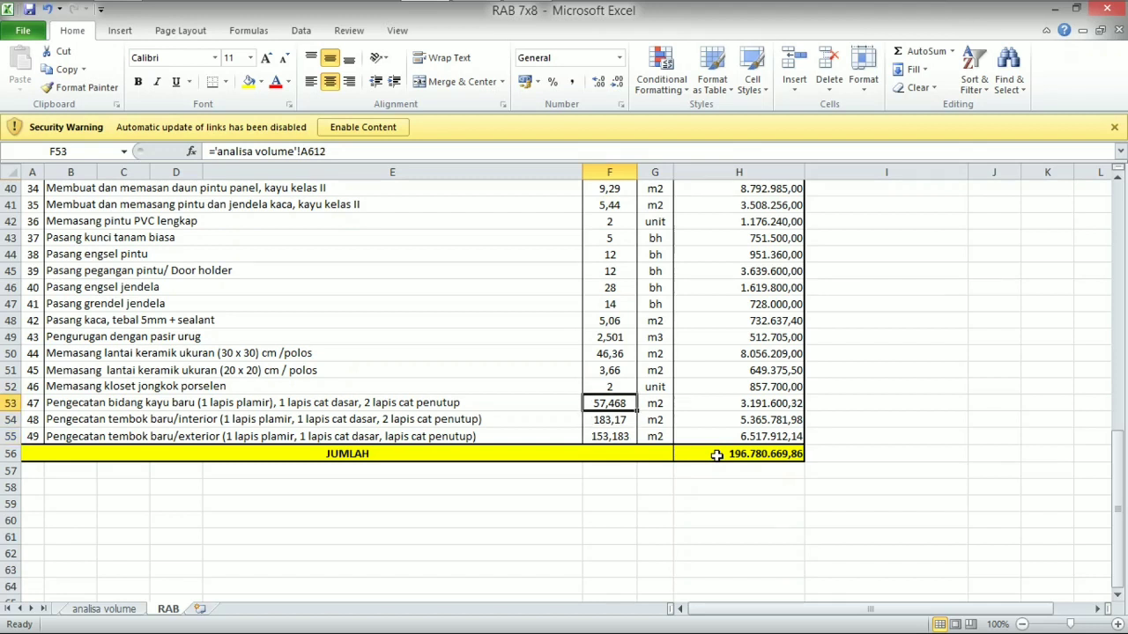
pyautogui.press('Right')
pyautogui.press('Right')
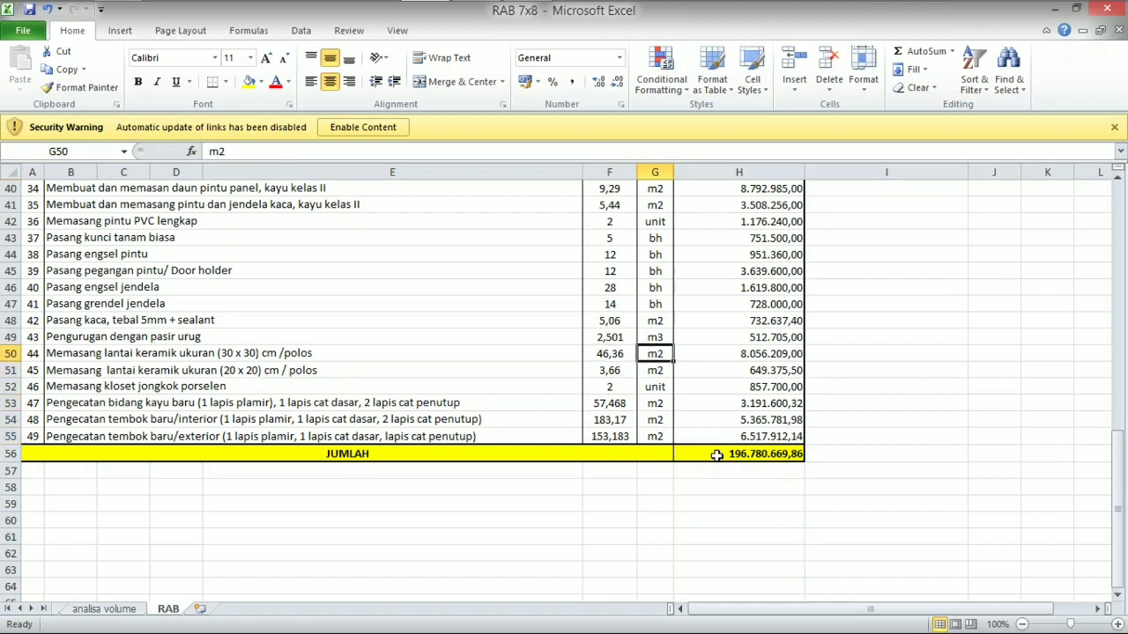
pyautogui.press('Up')
pyautogui.press('Up')
pyautogui.press('Up')
pyautogui.press('Up')
pyautogui.press('Up')
pyautogui.press('Up')
pyautogui.press('Up')
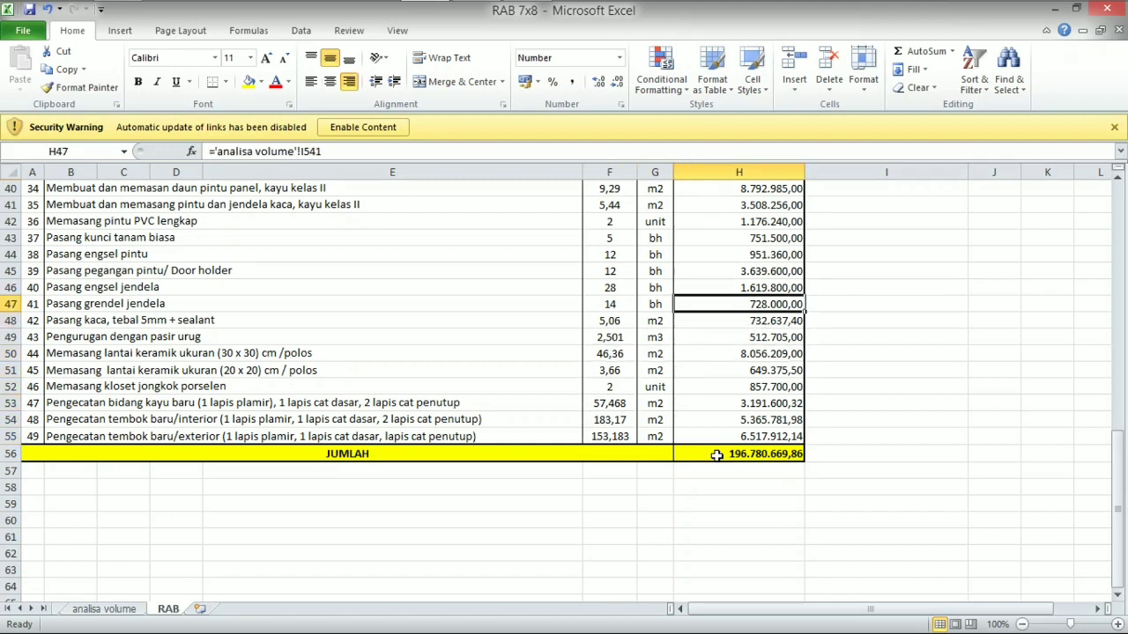
pyautogui.press('Up')
pyautogui.press('Up')
pyautogui.press('Up')
pyautogui.press('Up')
pyautogui.press('Up')
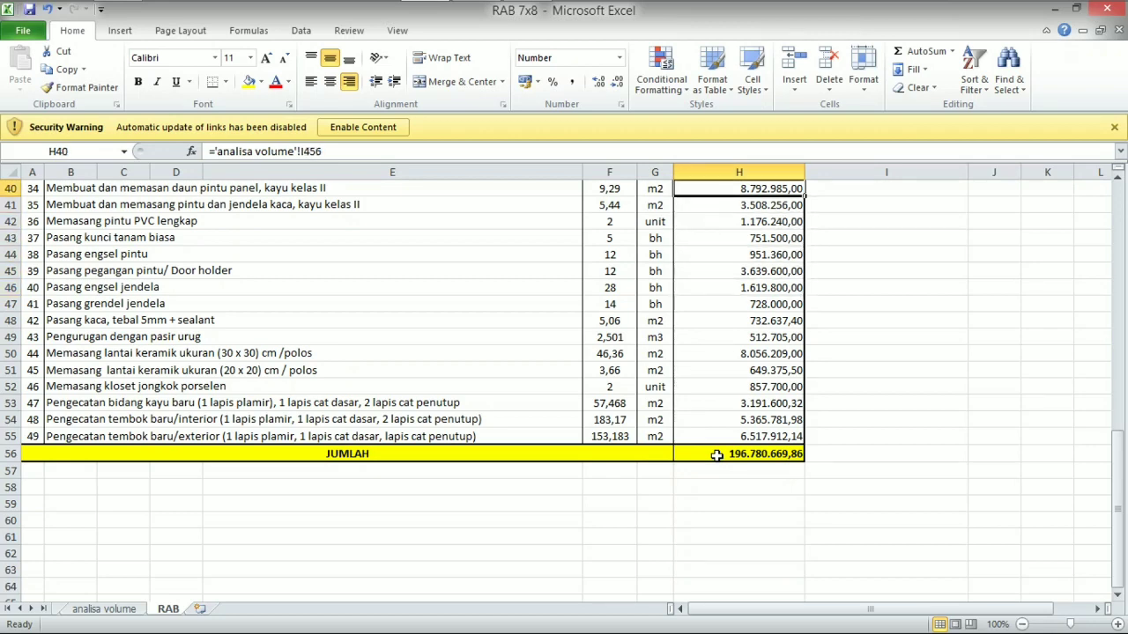
# Check the linked volume cells of the RAB items above item 34, including the gypsum ceiling and acian work
pyautogui.press('Left')
pyautogui.press('Left')
pyautogui.press('Down')
pyautogui.press('Down')
pyautogui.press('Down')
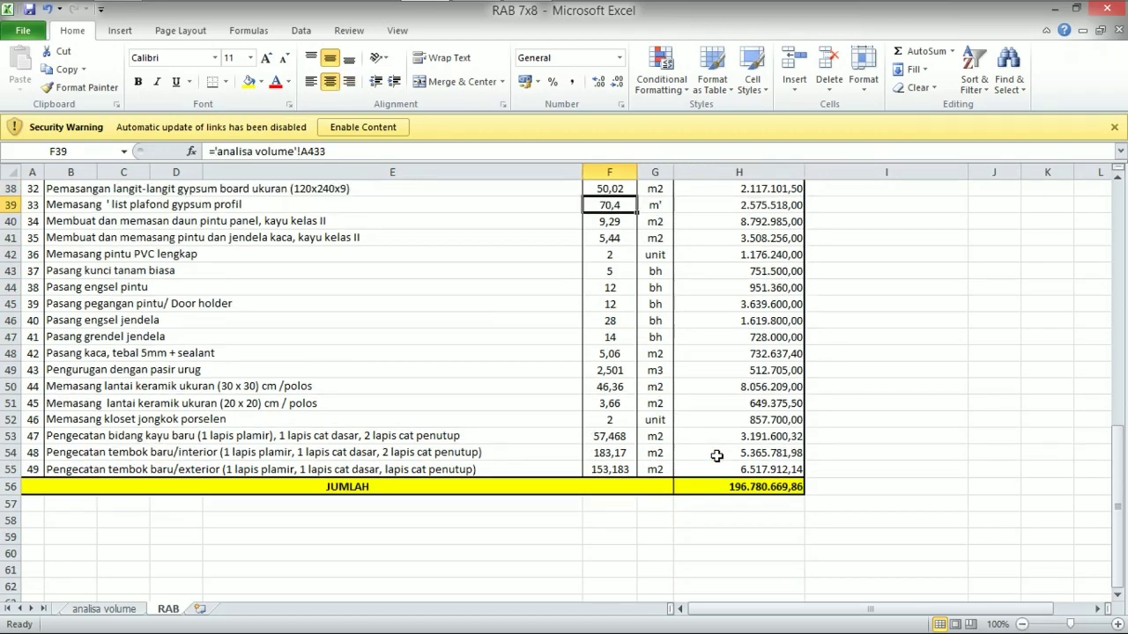
pyautogui.press('Up')
pyautogui.press('Up')
pyautogui.press('Up')
pyautogui.press('Up')
pyautogui.press('Up')
pyautogui.press('Up')
pyautogui.press('Up')
pyautogui.press('Up')
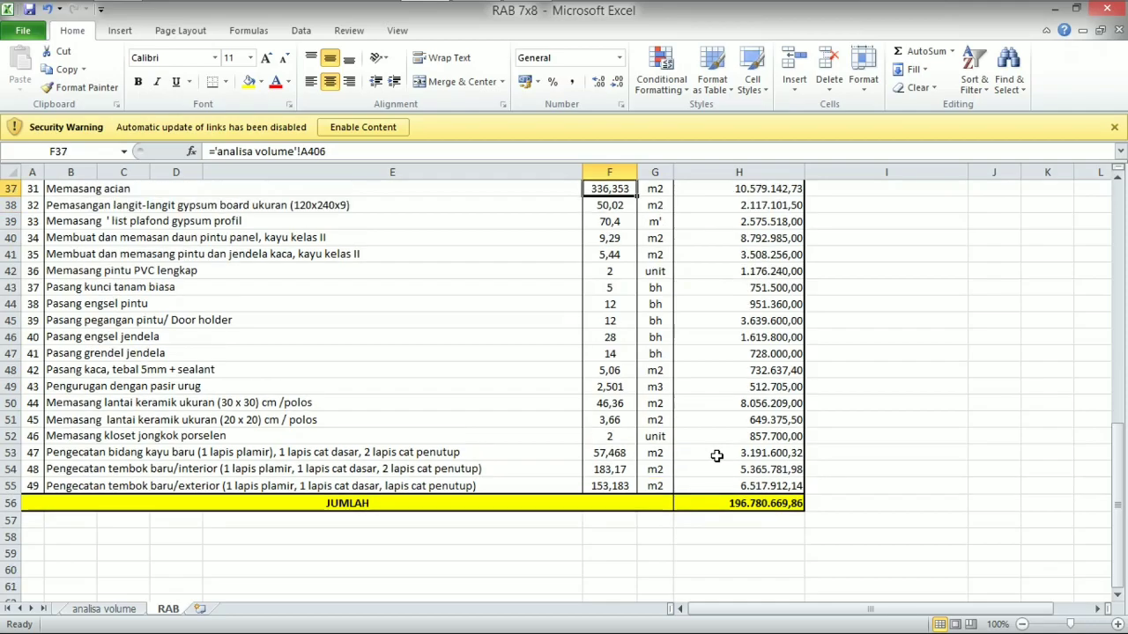
pyautogui.press('Up')
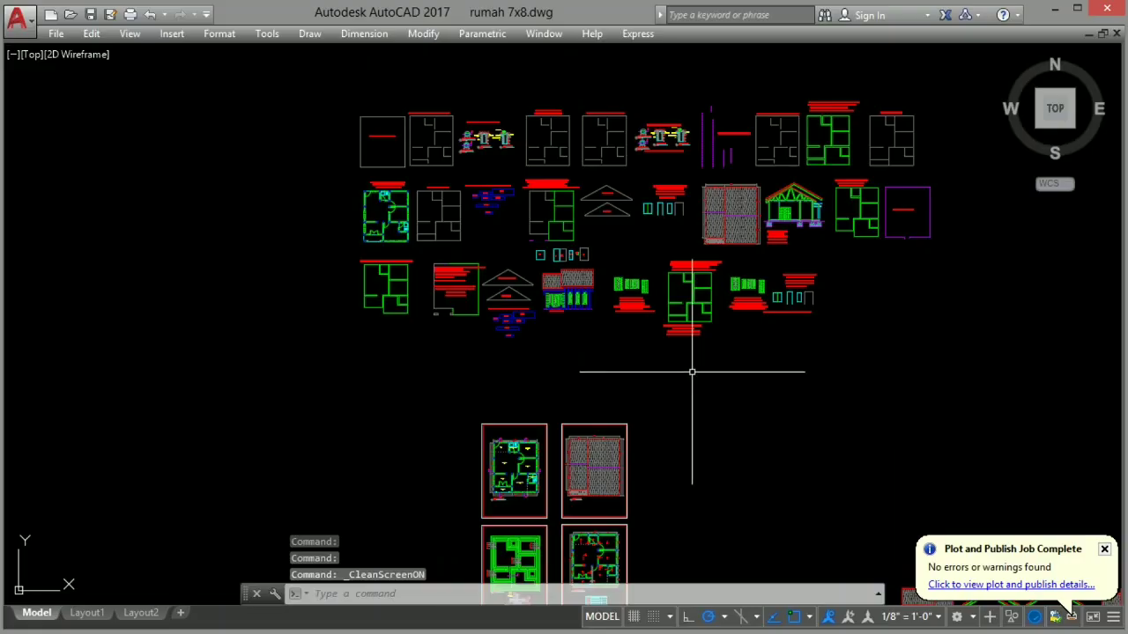
# Switch to rumah 7x8.dwg in AutoCAD and examine the door, window and glass area calculations below the joinery drawings
pyautogui.scroll(2, 667, 367)
pyautogui.scroll(2, 667, 366)
pyautogui.moveTo(602, 374); pyautogui.dragTo(644, 423)
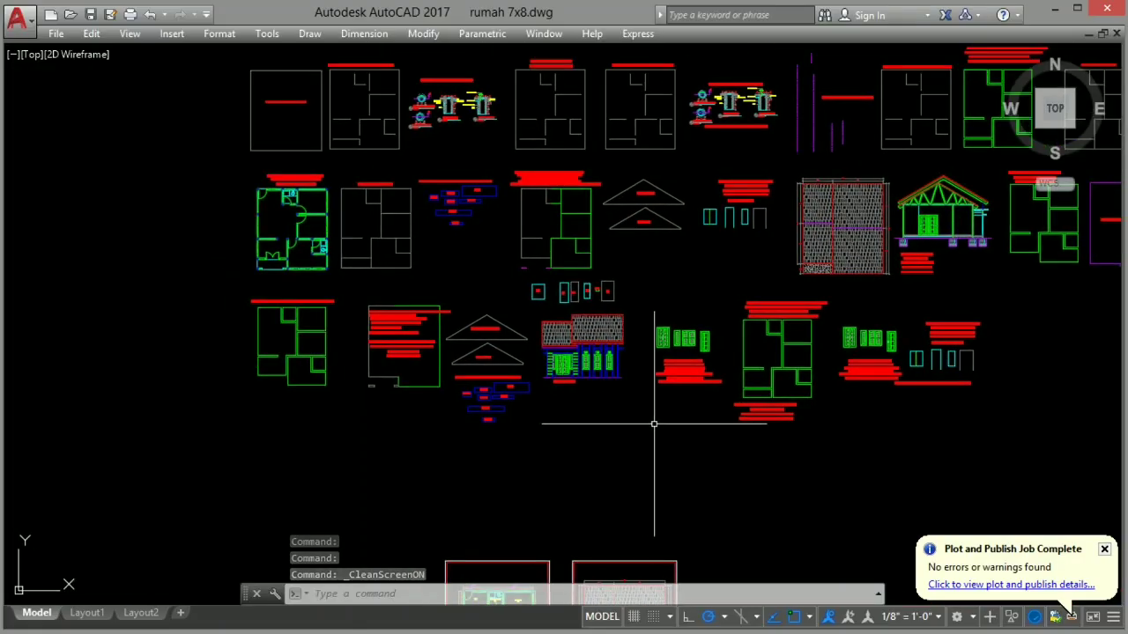
pyautogui.moveTo(768, 428); pyautogui.dragTo(741, 464)
pyautogui.scroll(2, 664, 420)
pyautogui.moveTo(669, 416)
pyautogui.mouseDown()
pyautogui.moveTo(749, 425)
pyautogui.moveTo(909, 393)
pyautogui.moveTo(732, 405)
pyautogui.mouseUp()
pyautogui.scroll(1, 667, 403)
pyautogui.scroll(1, 618, 403)
pyautogui.moveTo(619, 403)
pyautogui.mouseDown()
pyautogui.moveTo(602, 413)
pyautogui.moveTo(836, 373)
pyautogui.mouseUp()
pyautogui.moveTo(593, 313)
pyautogui.mouseDown()
pyautogui.moveTo(717, 310)
pyautogui.moveTo(702, 336)
pyautogui.moveTo(727, 338)
pyautogui.mouseUp()
pyautogui.moveTo(190, 293)
pyautogui.mouseDown()
pyautogui.moveTo(501, 349)
pyautogui.moveTo(570, 375)
pyautogui.moveTo(679, 362)
pyautogui.mouseUp()
pyautogui.scroll(1, 502, 350)
pyautogui.scroll(-2, 680, 362)
pyautogui.moveTo(950, 321); pyautogui.dragTo(286, 336)
pyautogui.moveTo(956, 359); pyautogui.dragTo(611, 362)
pyautogui.scroll(1, 690, 384)
pyautogui.moveTo(748, 384); pyautogui.dragTo(628, 371)
pyautogui.scroll(2, 628, 370)
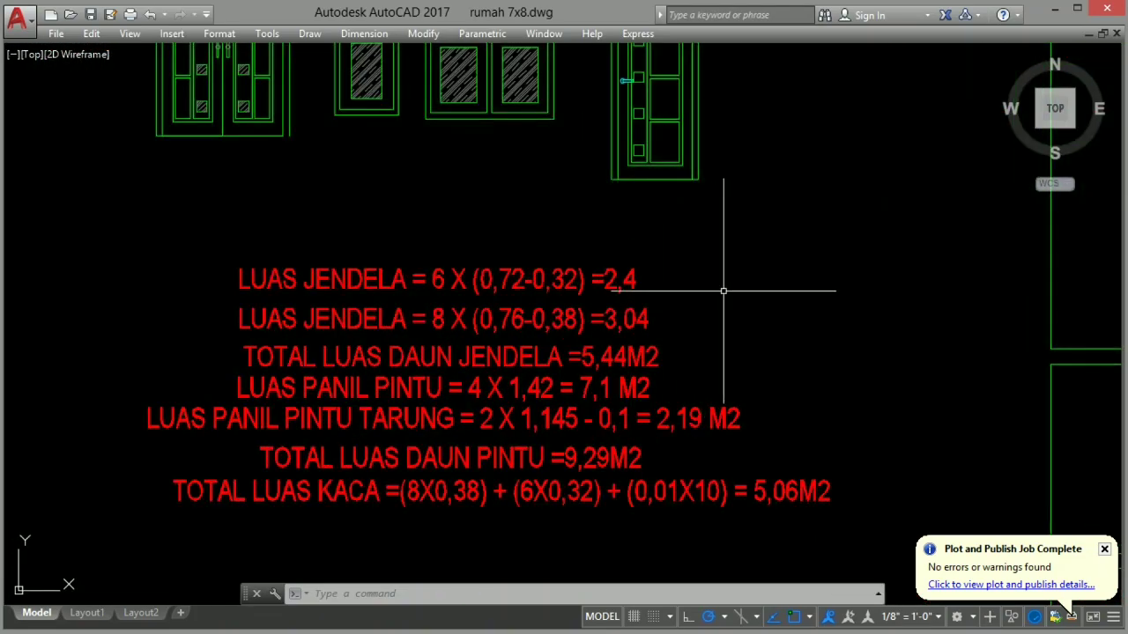
# Examine the roof area, ridge length and fascia length calculations below the roof section drawing
pyautogui.scroll(-8, 617, 330)
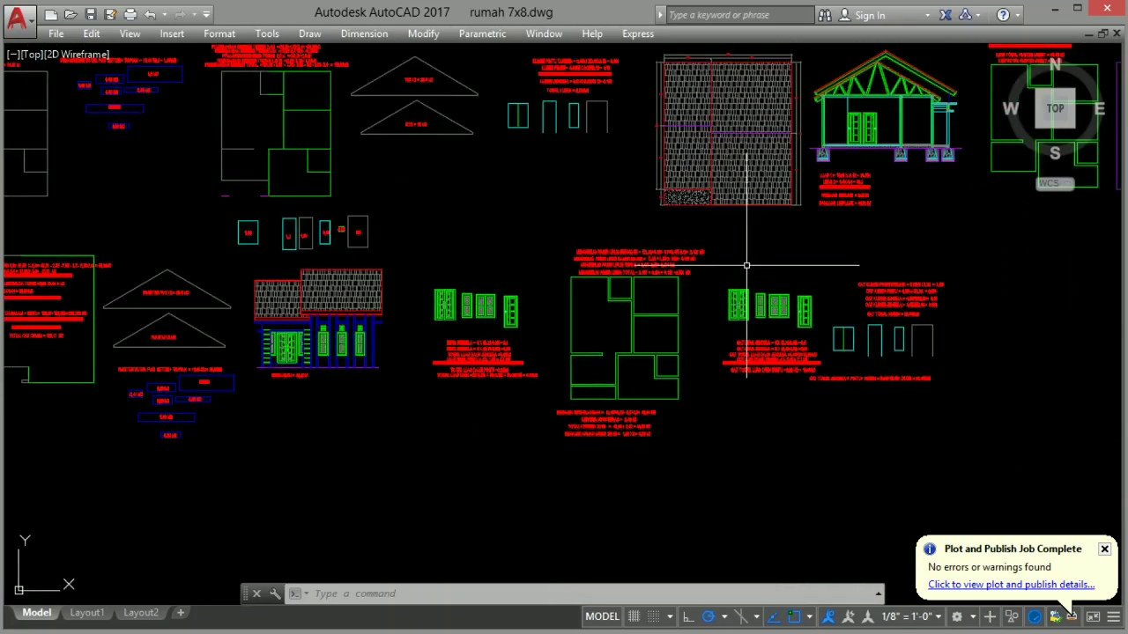
pyautogui.scroll(10, 688, 282)
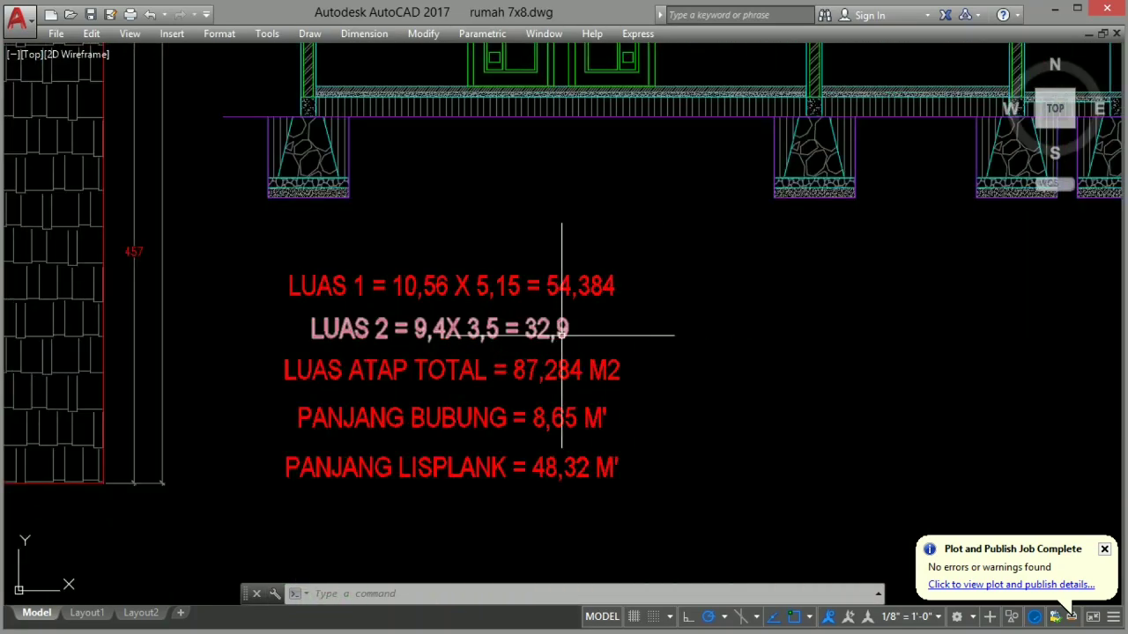
pyautogui.moveTo(597, 321); pyautogui.dragTo(801, 299)
pyautogui.scroll(-4, 814, 291)
pyautogui.scroll(-4, 758, 355)
# Inspect the neighbouring quantity take-off sketches and their calculation notes up close
pyautogui.moveTo(672, 347); pyautogui.dragTo(771, 453)
pyautogui.moveTo(601, 342); pyautogui.dragTo(805, 346)
pyautogui.scroll(5, 632, 375)
pyautogui.scroll(1, 618, 384)
pyautogui.moveTo(335, 285); pyautogui.dragTo(556, 302)
pyautogui.moveTo(21, 182); pyautogui.dragTo(94, 252)
pyautogui.scroll(2, 94, 252)
pyautogui.moveTo(192, 283); pyautogui.dragTo(372, 356)
pyautogui.moveTo(443, 371); pyautogui.dragTo(283, 342)
pyautogui.scroll(-1, 283, 342)
pyautogui.scroll(-1, 547, 317)
pyautogui.scroll(-6, 593, 356)
# Switch to Excel and trace the red-brick wall item in RAB row 23 to its breakdown on the analisa volume sheet
pyautogui.hotkey('alt', 'Tab')
pyautogui.click(11, 403)
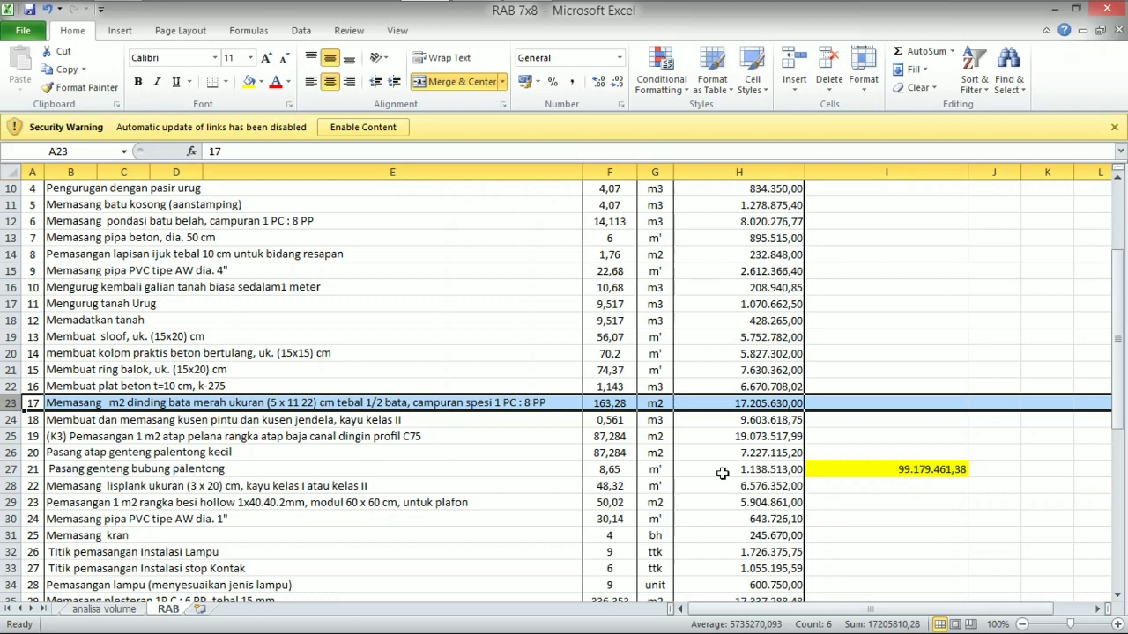
pyautogui.click(104, 610)
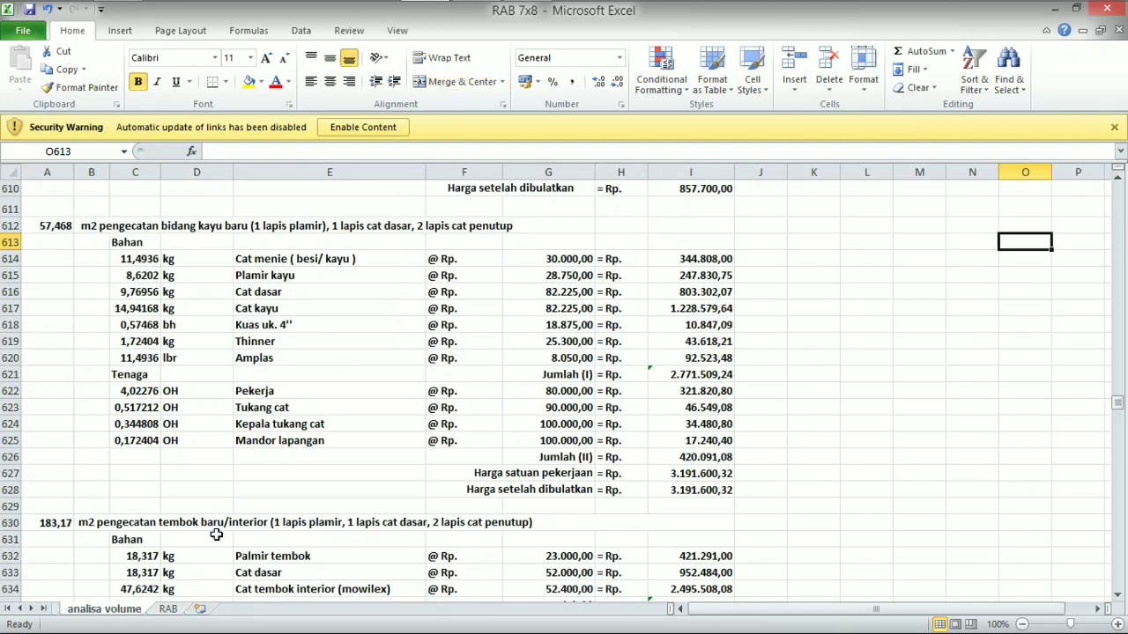
pyautogui.scroll(-1, 157, 510)
pyautogui.scroll(7, 176, 475)
pyautogui.moveTo(1119, 398); pyautogui.dragTo(1124, 258)
pyautogui.scroll(-1, 193, 489)
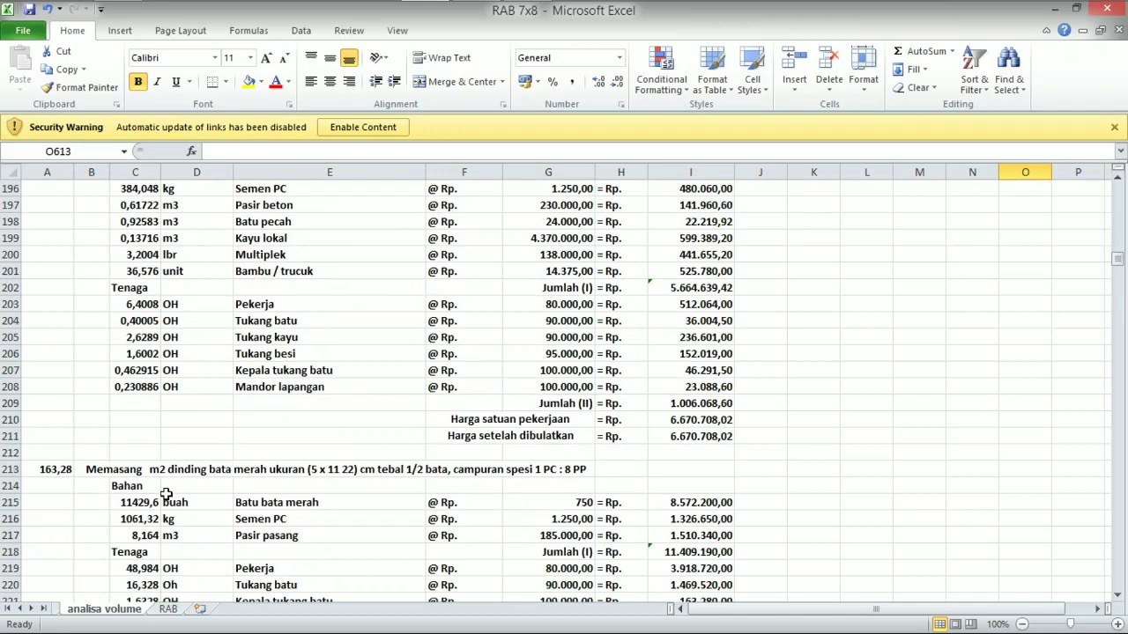
pyautogui.click(91, 504)
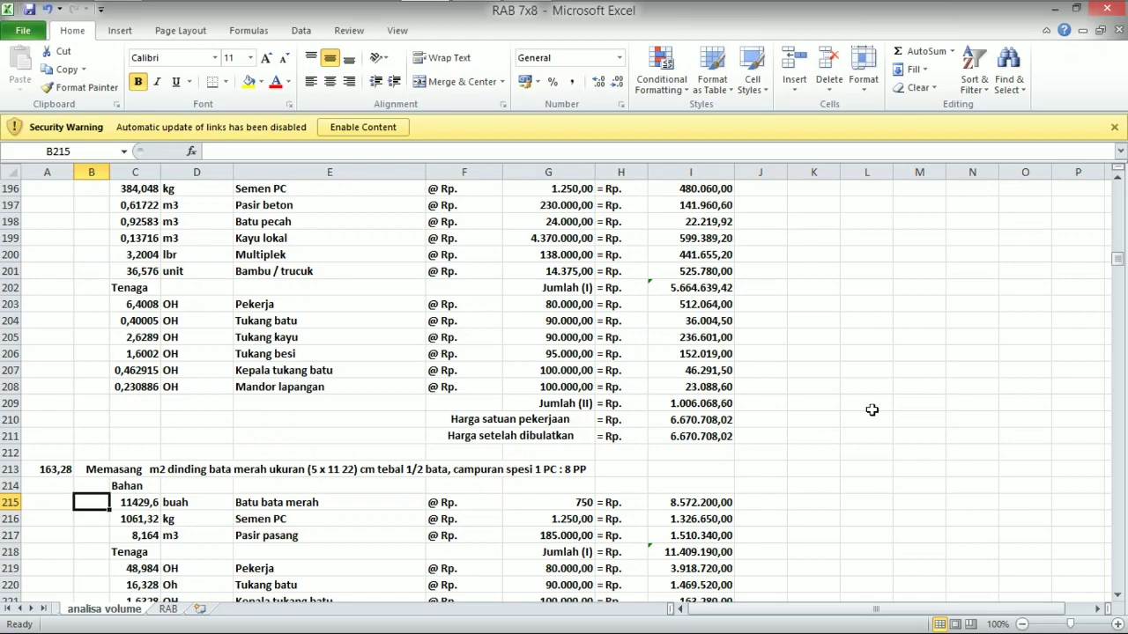
# Look at the entries around row 662 on the analisa volume sheet
pyautogui.moveTo(1116, 258); pyautogui.dragTo(1117, 420)
pyautogui.scroll(3, 402, 353)
pyautogui.click(88, 372)
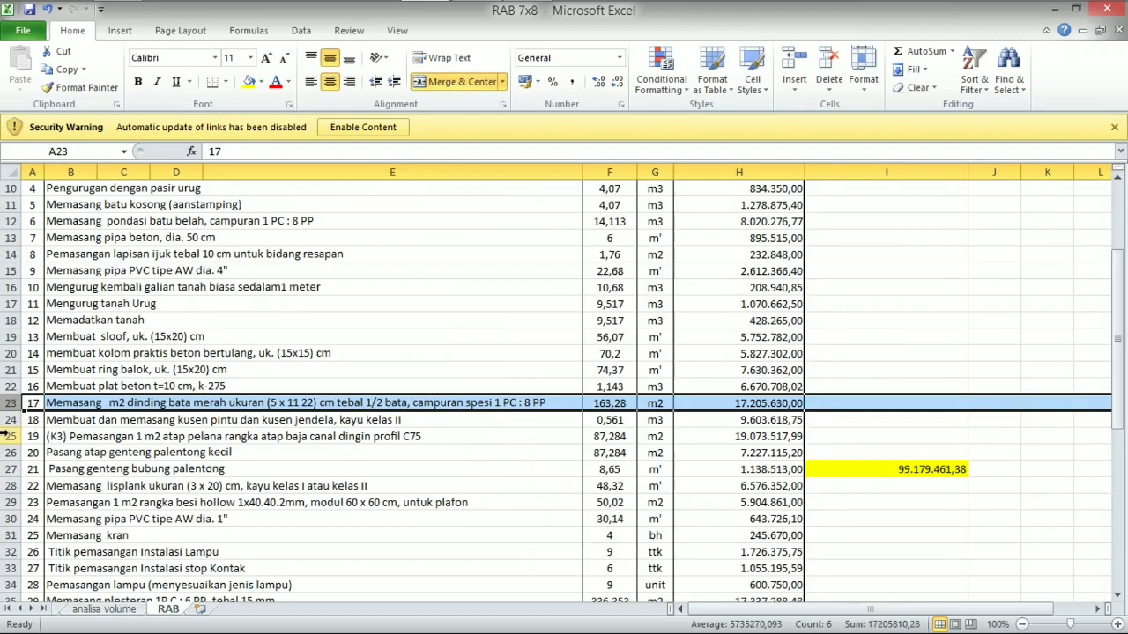
# Trace the small palentong roof tile item in RAB row 26 to its material breakdown on the analisa volume sheet
pyautogui.click(11, 452)
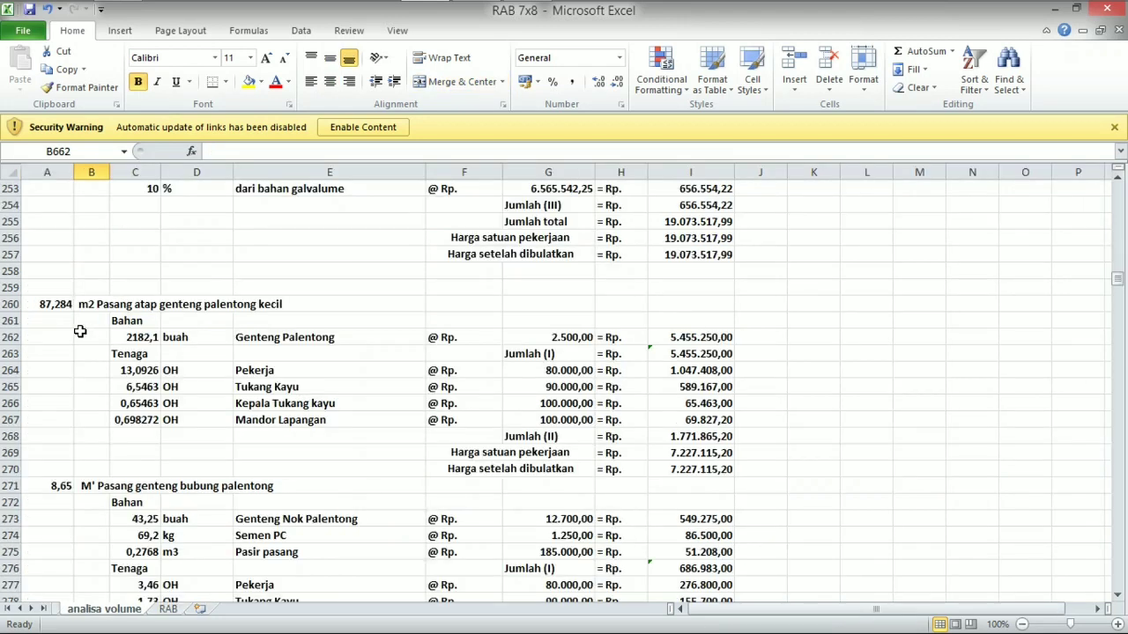
pyautogui.click(92, 336)
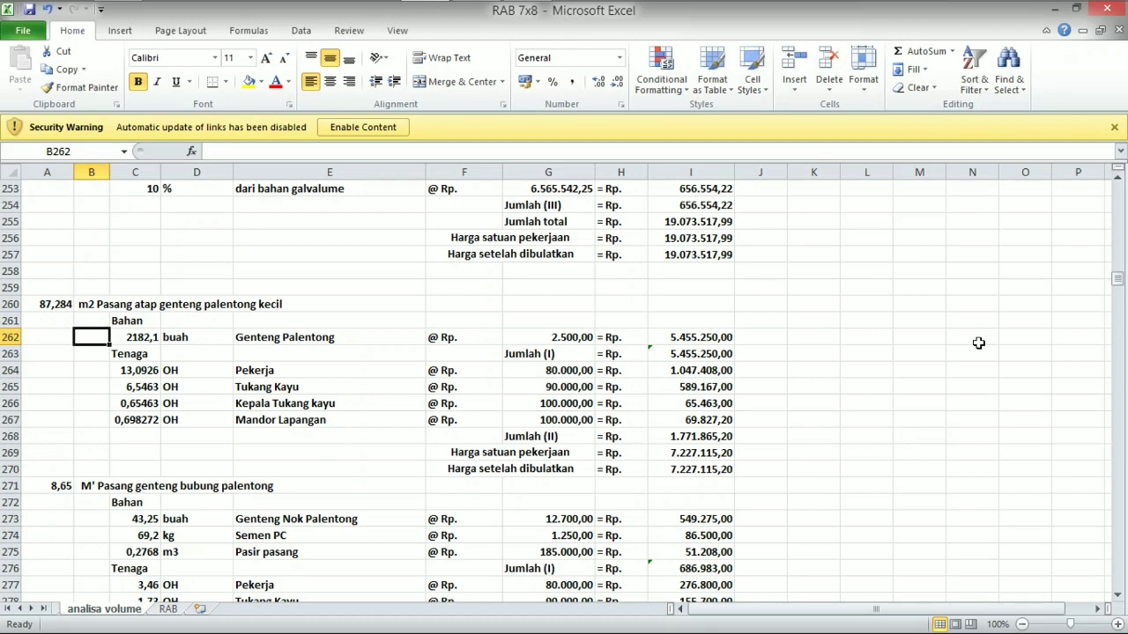
# Return to the RAB sheet and look at the JUMLAH total row
pyautogui.hotkey('ctrl', 'pagedown')
pyautogui.scroll(-7, 826, 473)
pyautogui.click(781, 484)
pyautogui.press('Up')
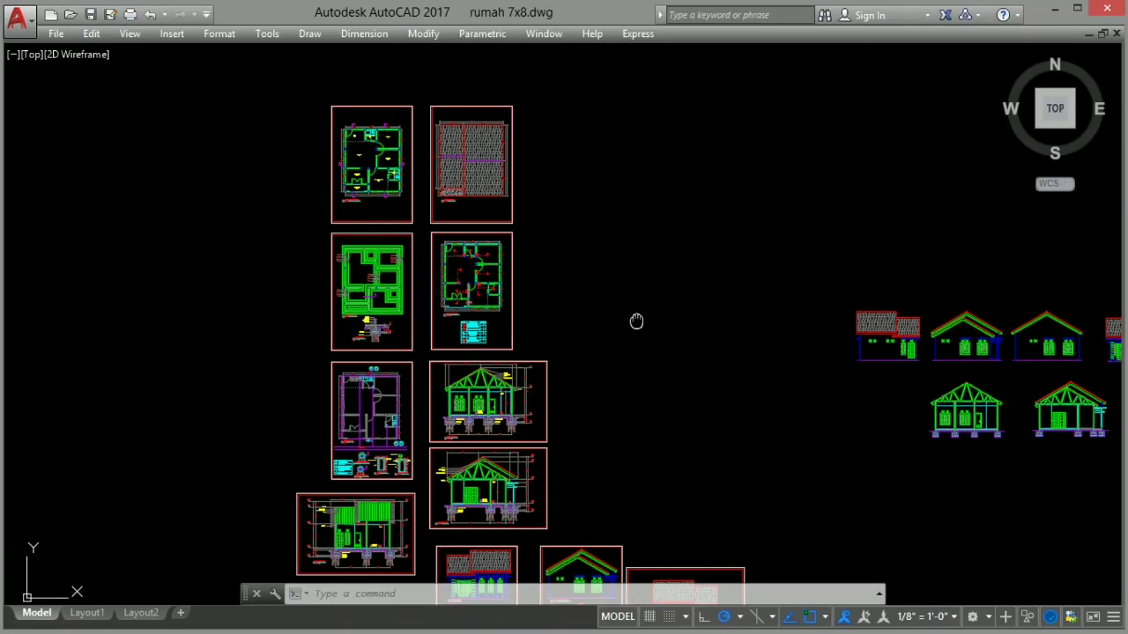
# Switch to AutoCAD and examine the front part of the DENAH RUMAH 7 X 8 floor plan around the terrace
pyautogui.scroll(6, 643, 326)
pyautogui.scroll(8, 586, 348)
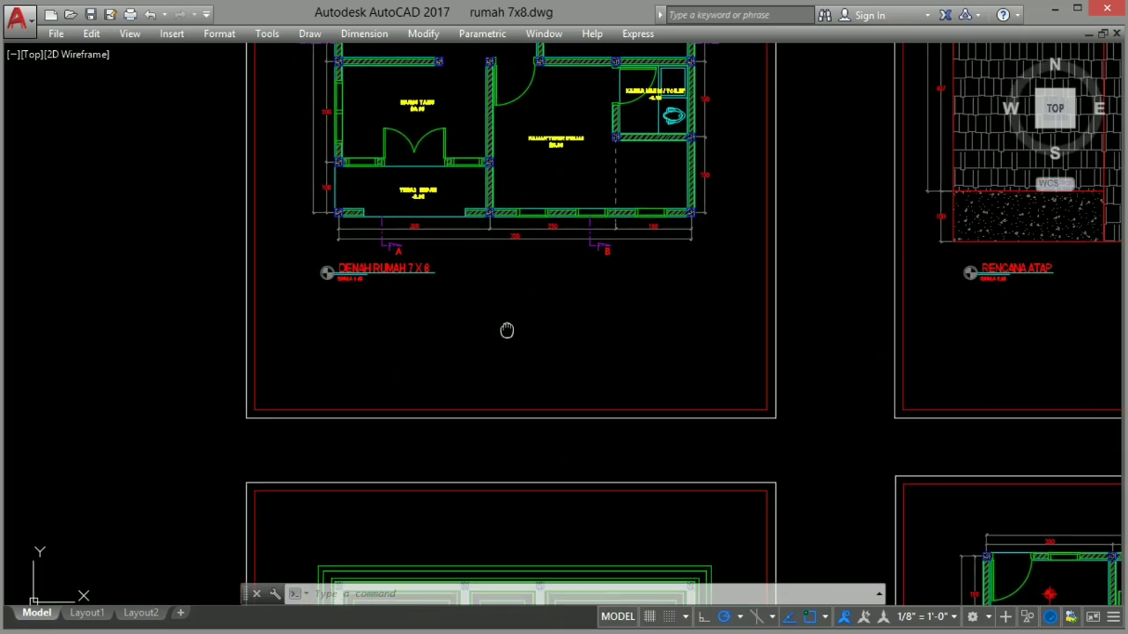
pyautogui.moveTo(552, 353); pyautogui.dragTo(565, 372)
pyautogui.moveTo(614, 326)
pyautogui.mouseDown()
pyautogui.moveTo(599, 396)
pyautogui.moveTo(604, 382)
pyautogui.moveTo(573, 428)
pyautogui.mouseUp()
pyautogui.scroll(-2, 601, 387)
pyautogui.moveTo(490, 356); pyautogui.dragTo(437, 407)
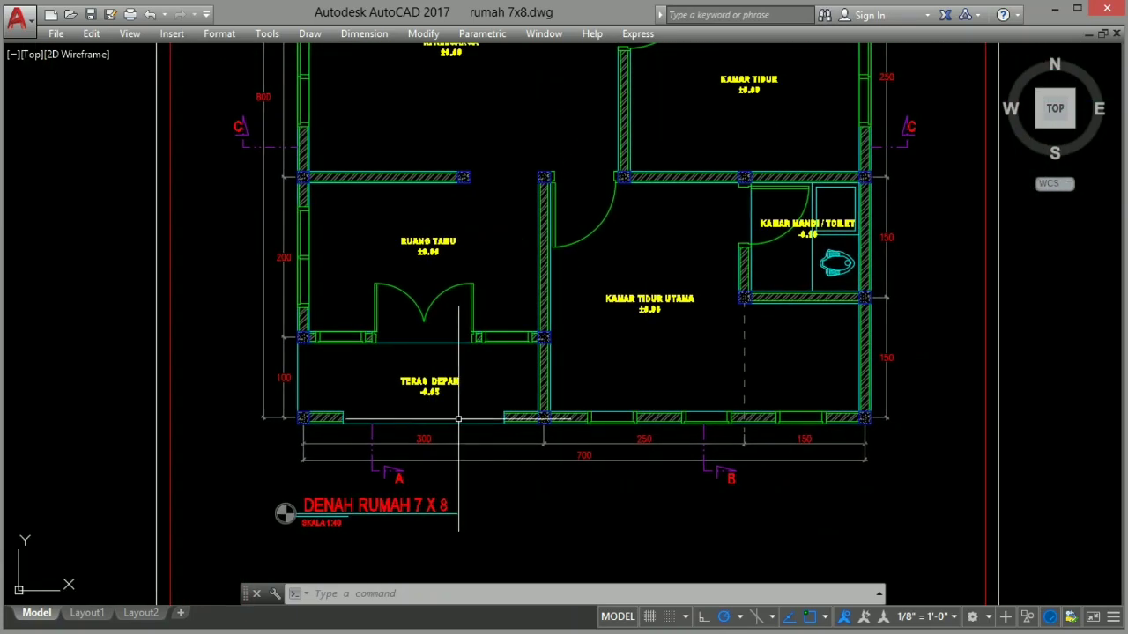
pyautogui.scroll(1, 532, 448)
pyautogui.moveTo(550, 473); pyautogui.dragTo(544, 424)
pyautogui.scroll(1, 543, 424)
pyautogui.scroll(-2, 544, 424)
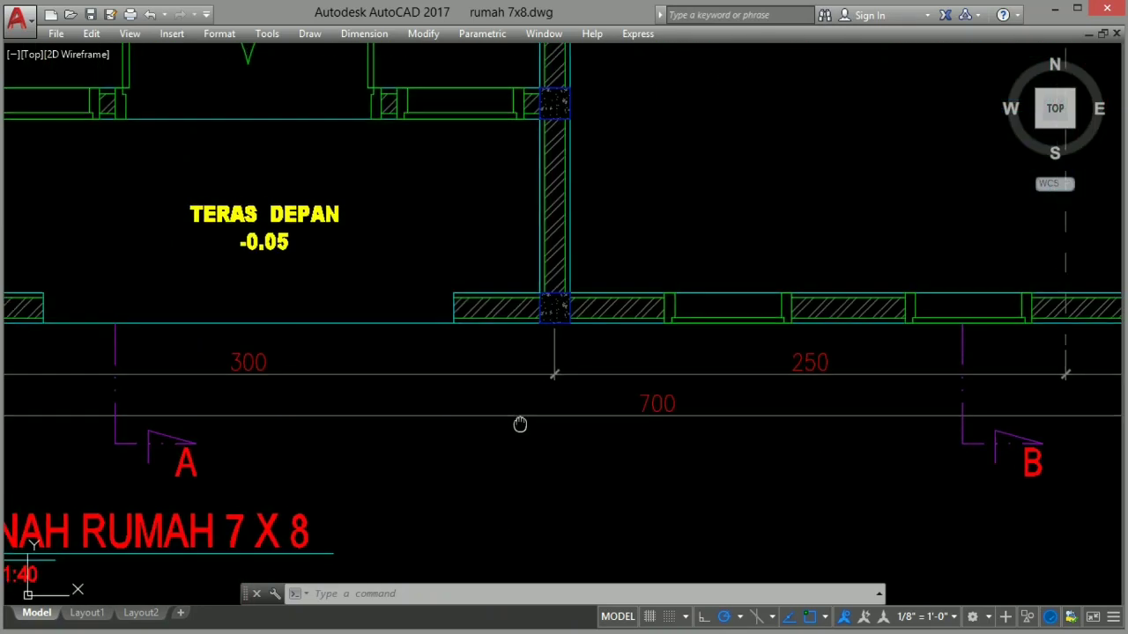
# Examine the rooms of the floor plan from the guest room through the family room, bedrooms, kitchen and toilets
pyautogui.scroll(3, 446, 411)
pyautogui.moveTo(326, 269); pyautogui.dragTo(335, 332)
pyautogui.moveTo(299, 199)
pyautogui.mouseDown()
pyautogui.moveTo(294, 242)
pyautogui.moveTo(267, 274)
pyautogui.mouseUp()
pyautogui.moveTo(280, 232); pyautogui.dragTo(245, 306)
pyautogui.scroll(-3, 315, 264)
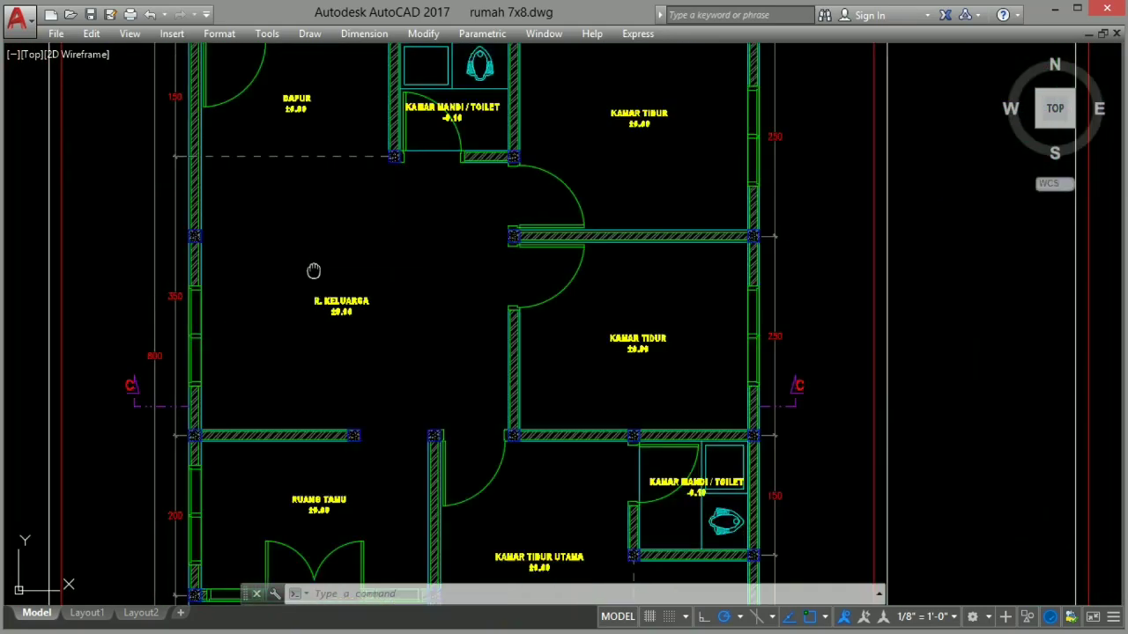
pyautogui.scroll(3, 316, 266)
pyautogui.scroll(-2, 317, 266)
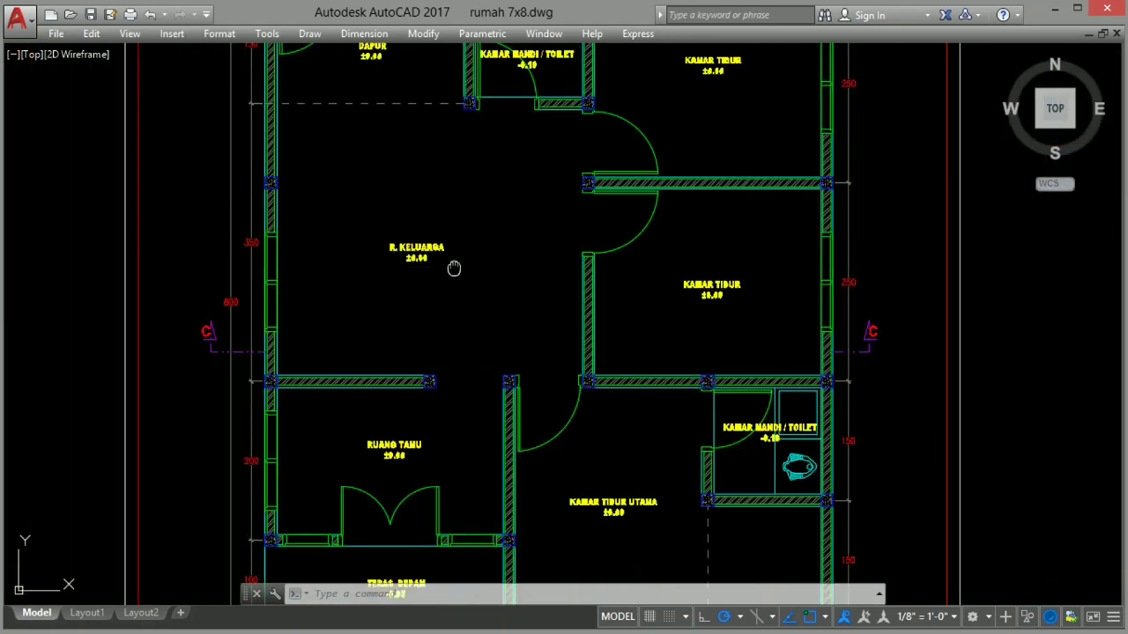
pyautogui.scroll(-2, 431, 220)
pyautogui.moveTo(423, 219)
pyautogui.mouseDown()
pyautogui.moveTo(455, 264)
pyautogui.moveTo(491, 240)
pyautogui.moveTo(504, 266)
pyautogui.mouseUp()
pyautogui.scroll(1, 435, 262)
pyautogui.scroll(-1, 494, 232)
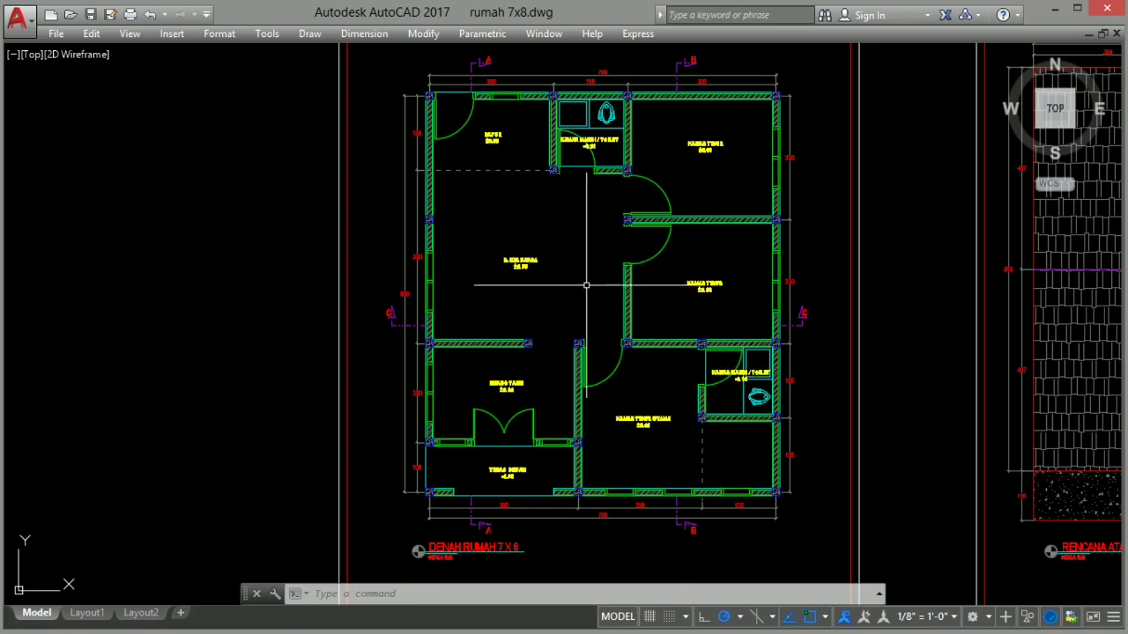
# Review the remaining plan and section sheets down to the elevation sheets
pyautogui.scroll(-2, 599, 281)
pyautogui.scroll(-2, 604, 271)
pyautogui.moveTo(650, 329); pyautogui.dragTo(531, 221)
pyautogui.moveTo(637, 371); pyautogui.dragTo(546, 233)
pyautogui.scroll(-1, 555, 270)
pyautogui.moveTo(609, 479); pyautogui.dragTo(523, 344)
pyautogui.moveTo(652, 413)
pyautogui.mouseDown()
pyautogui.moveTo(639, 312)
pyautogui.moveTo(585, 216)
pyautogui.mouseUp()
pyautogui.scroll(2, 526, 411)
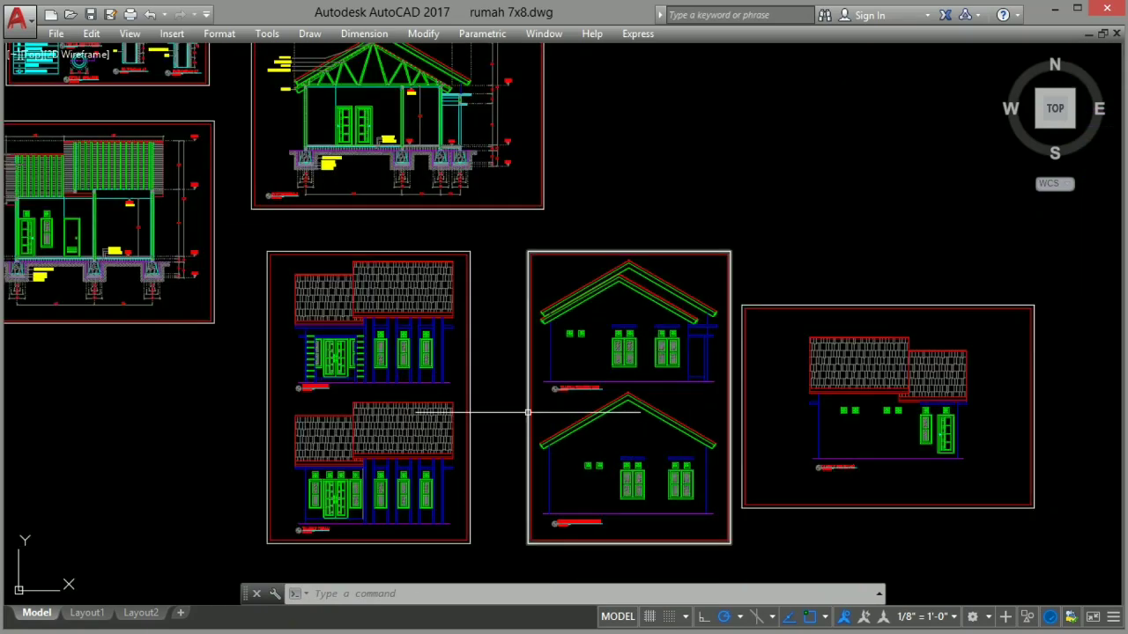
# Examine the front, side and rear elevation sheets in the drawing
pyautogui.moveTo(589, 410); pyautogui.dragTo(389, 378)
pyautogui.scroll(-1, 602, 322)
pyautogui.scroll(-1, 555, 322)
pyautogui.scroll(1, 609, 340)
pyautogui.moveTo(727, 320); pyautogui.dragTo(748, 391)
pyautogui.scroll(-1, 748, 391)
pyautogui.moveTo(697, 287); pyautogui.dragTo(711, 340)
pyautogui.moveTo(595, 293); pyautogui.dragTo(517, 184)
pyautogui.scroll(1, 541, 424)
pyautogui.moveTo(556, 382)
pyautogui.mouseDown()
pyautogui.moveTo(585, 316)
pyautogui.moveTo(643, 340)
pyautogui.mouseUp()
pyautogui.scroll(1, 560, 359)
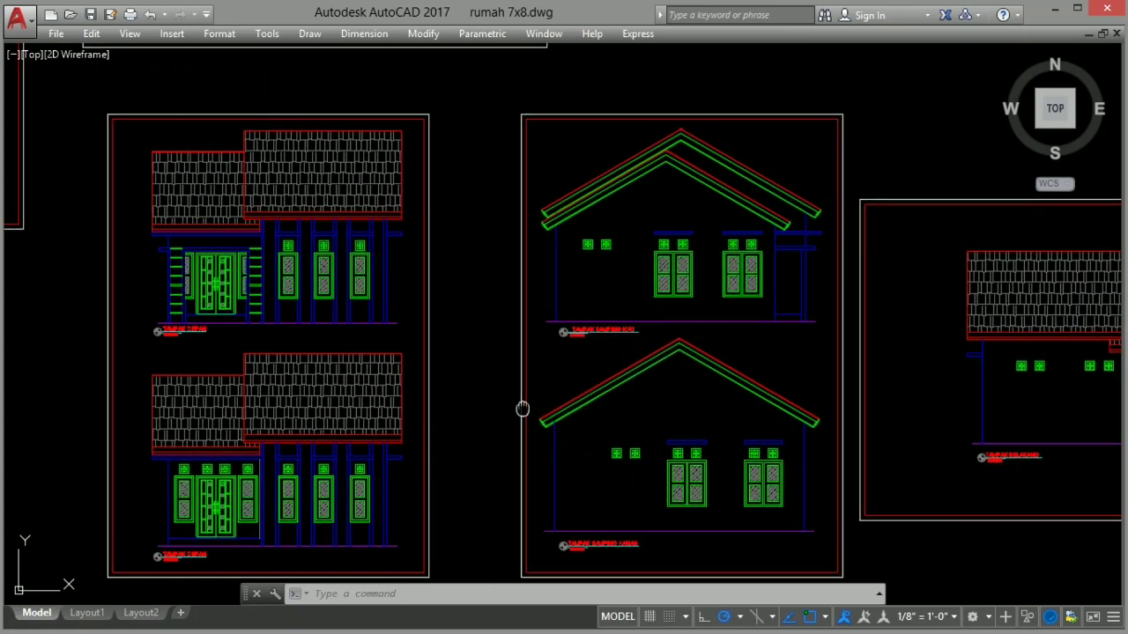